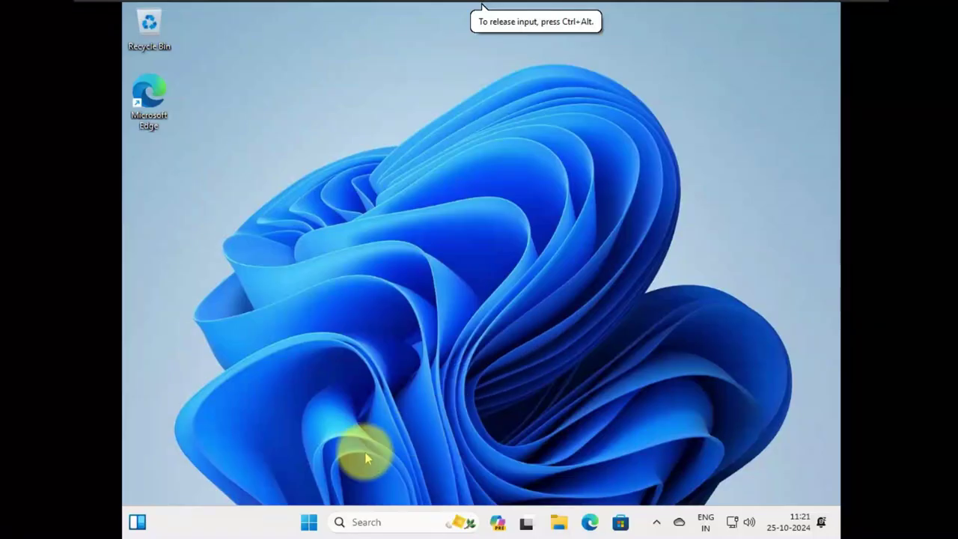
# Check the current Windows version in the About Windows dialog, then close it.
pyautogui.rightClick(309, 525)
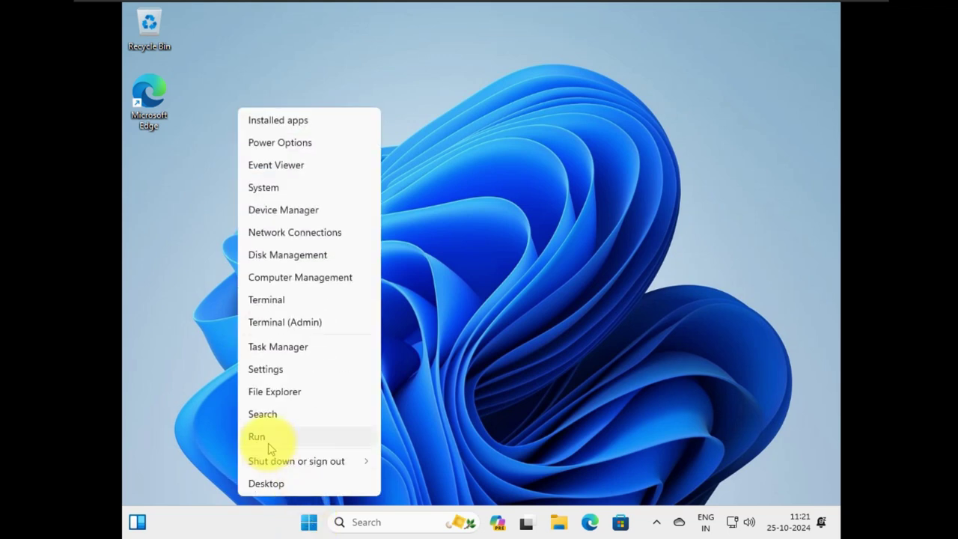
pyautogui.click(244, 437)
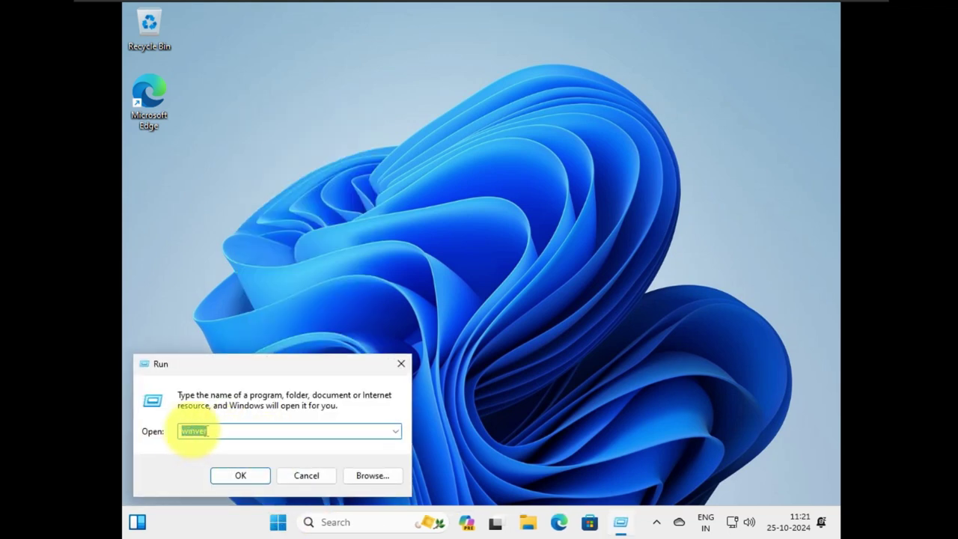
pyautogui.click(240, 475)
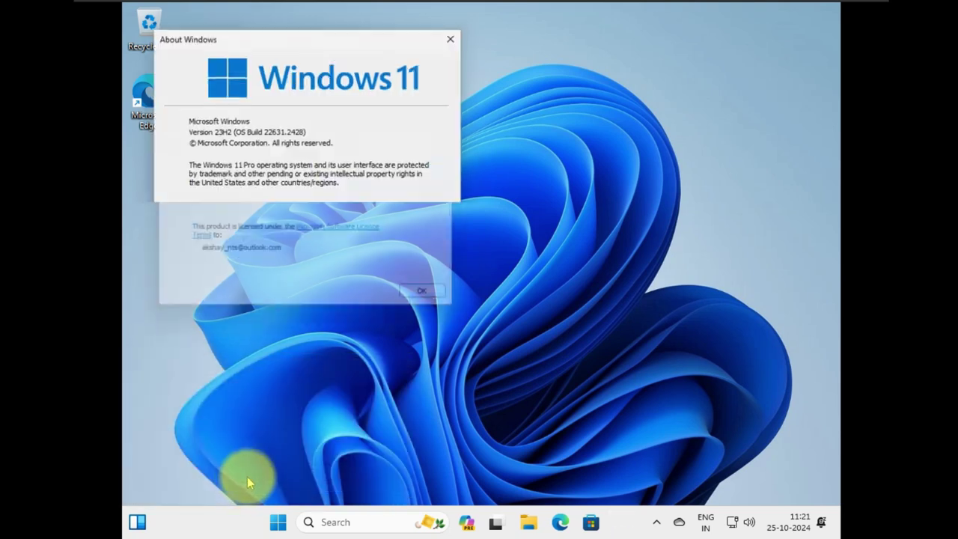
pyautogui.moveTo(298, 45); pyautogui.dragTo(426, 81)
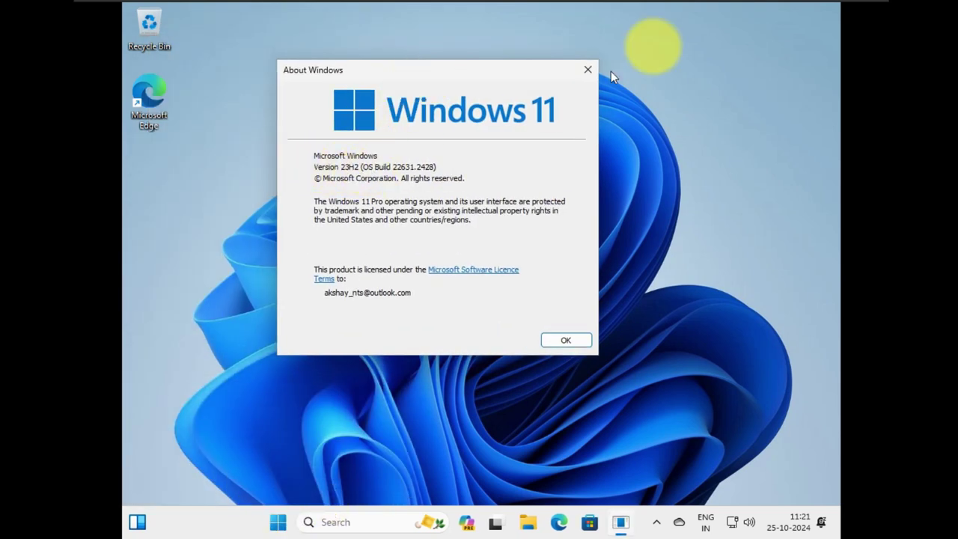
pyautogui.click(585, 71)
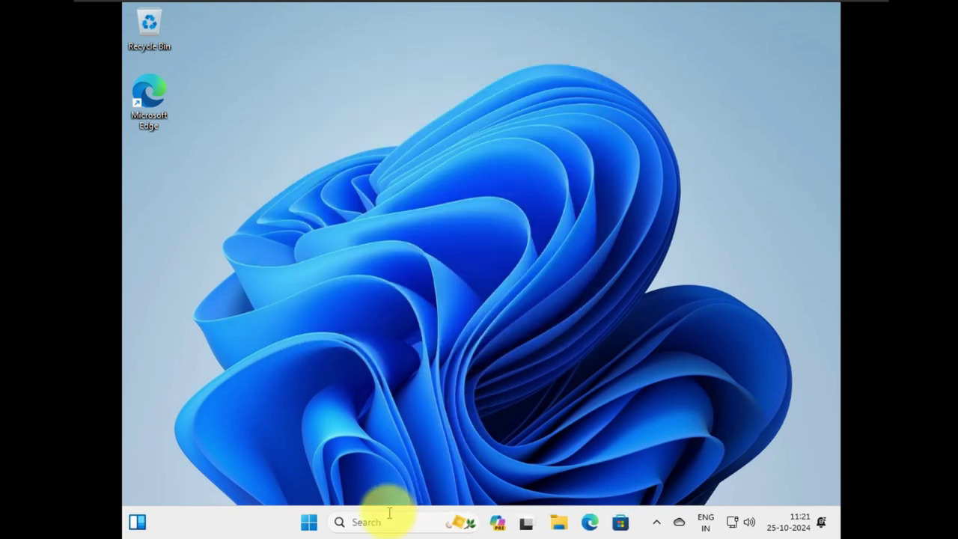
# Search for 'service', launch Services, and open the Windows Update service properties.
pyautogui.click(382, 518)
pyautogui.write('ser')
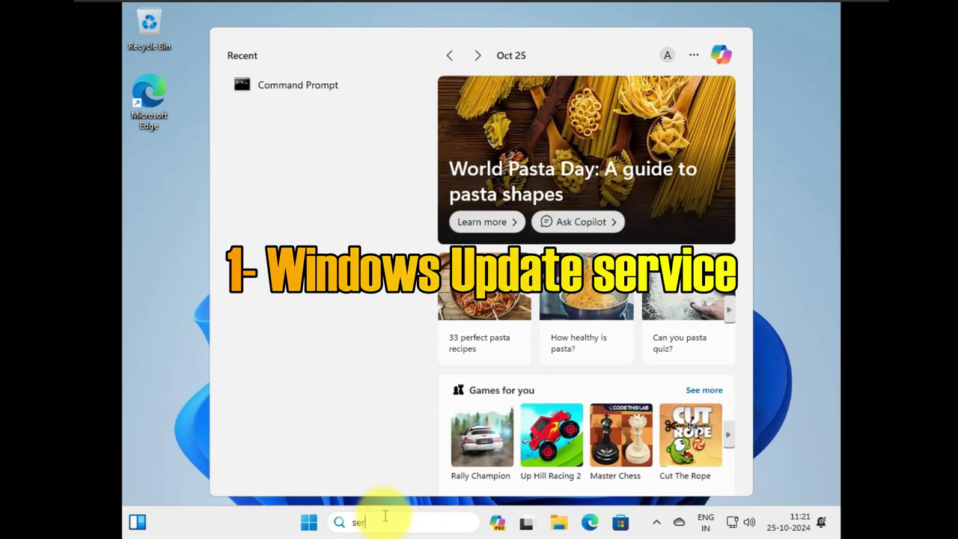
pyautogui.write('vice')
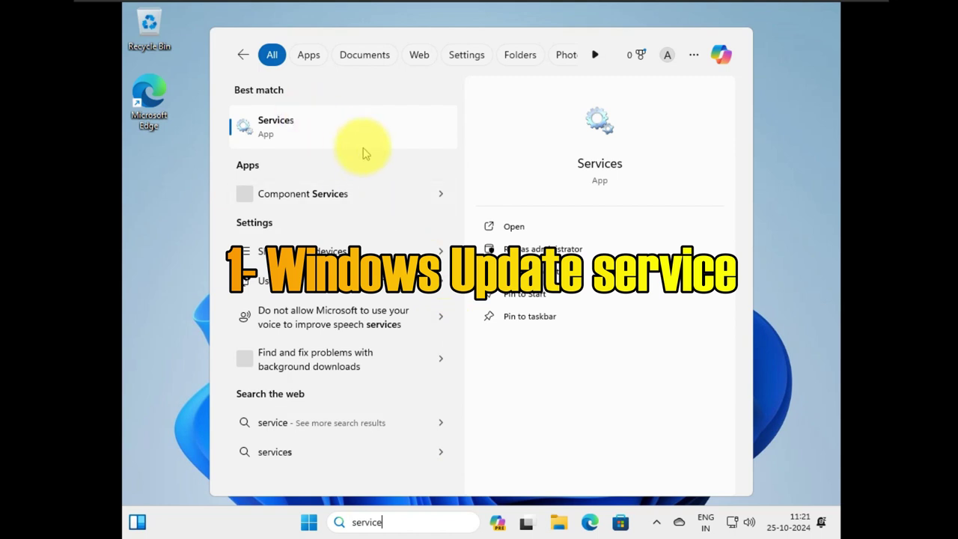
pyautogui.click(347, 135)
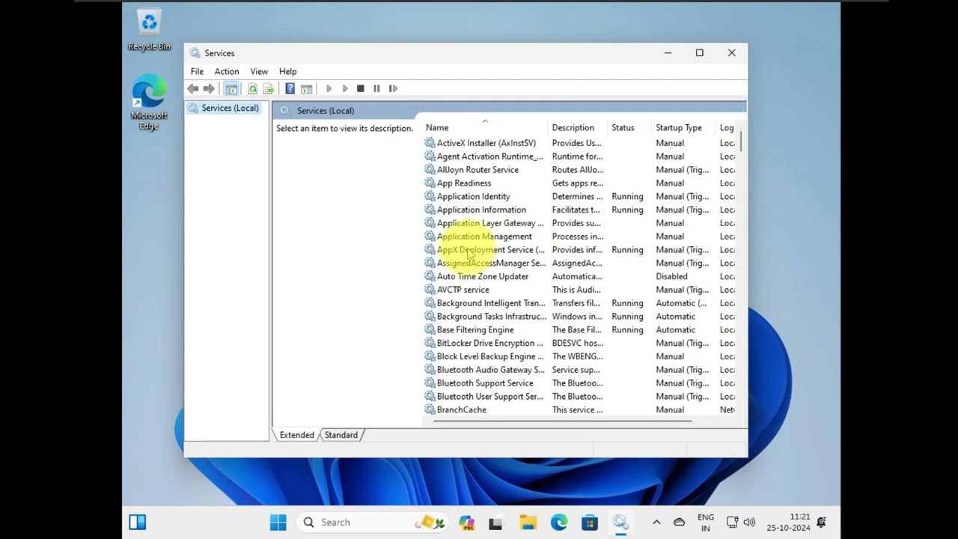
pyautogui.click(470, 255)
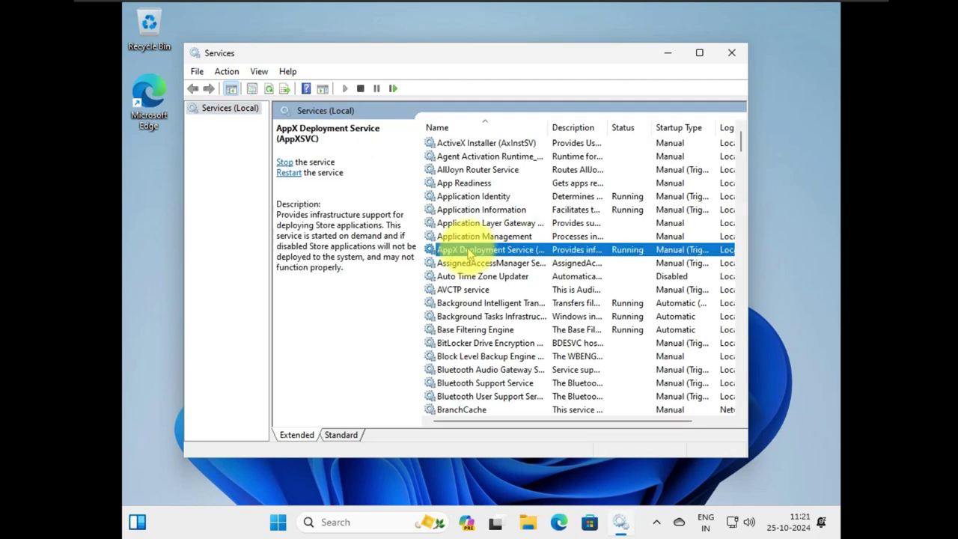
pyautogui.press('w')
pyautogui.click(470, 254)
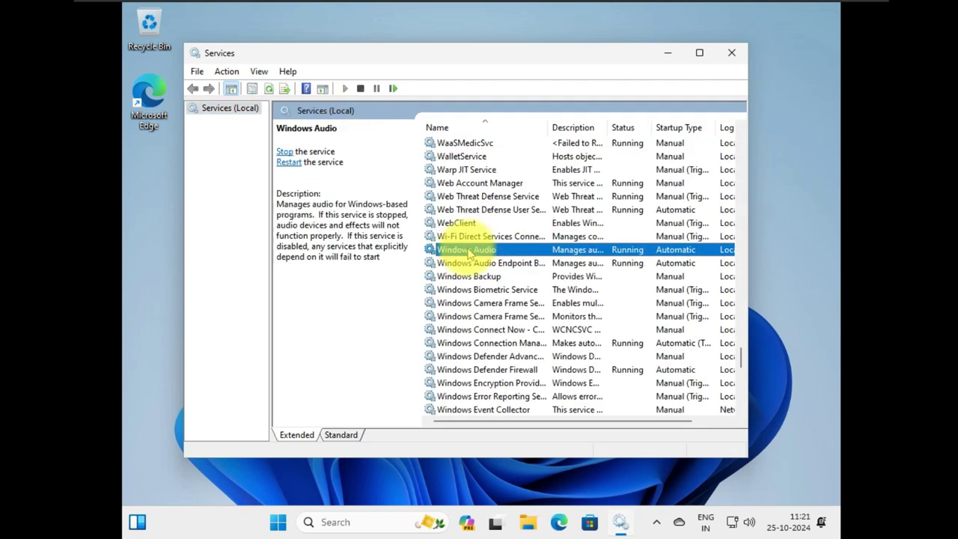
pyautogui.scroll(-10, 469, 255)
pyautogui.click(463, 252)
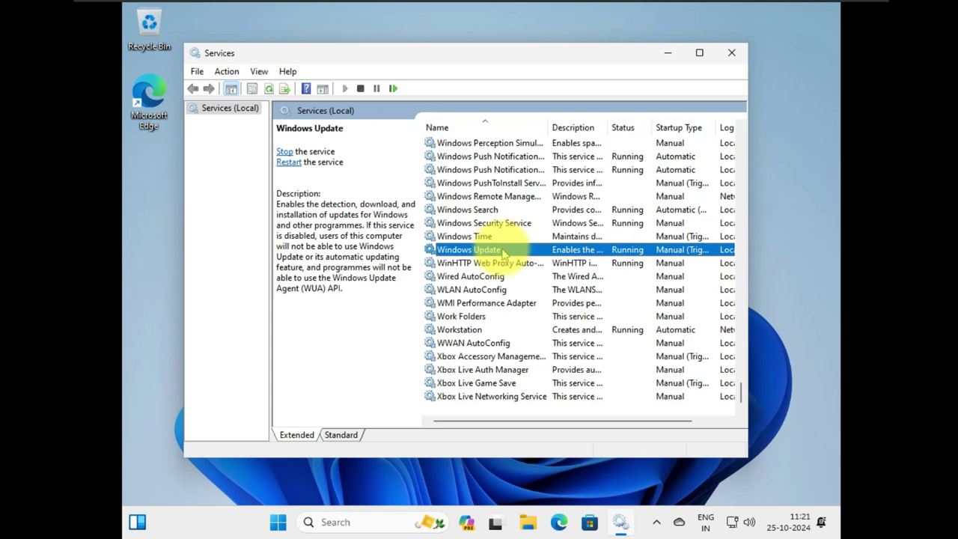
pyautogui.doubleClick(504, 252)
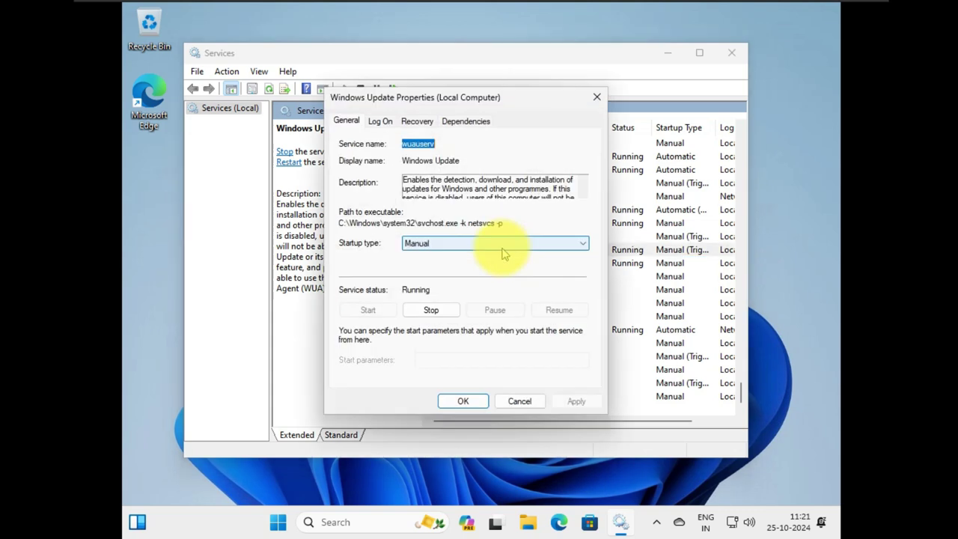
# Set Windows Update startup type to Automatic, restart the service, and close Services.
pyautogui.click(442, 244)
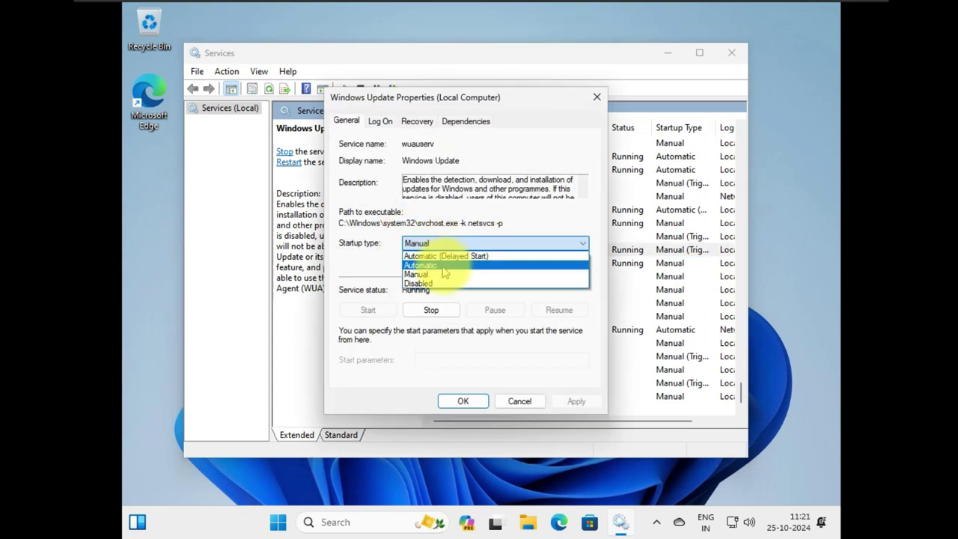
pyautogui.click(443, 266)
pyautogui.click(586, 405)
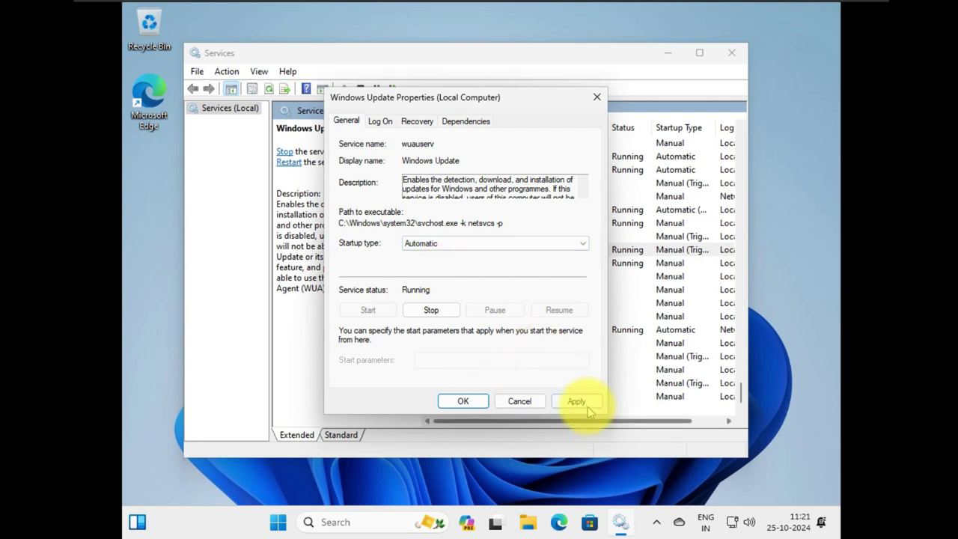
pyautogui.click(462, 403)
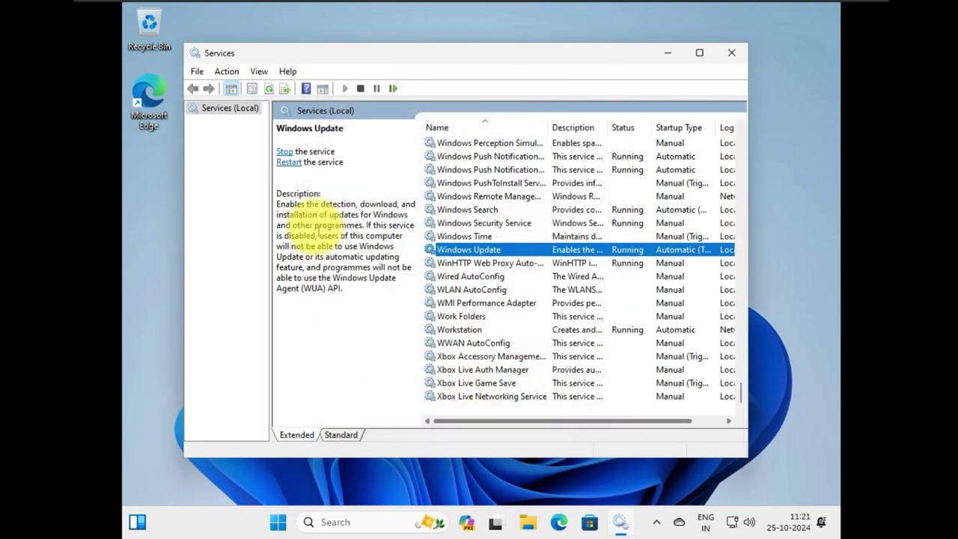
pyautogui.click(292, 163)
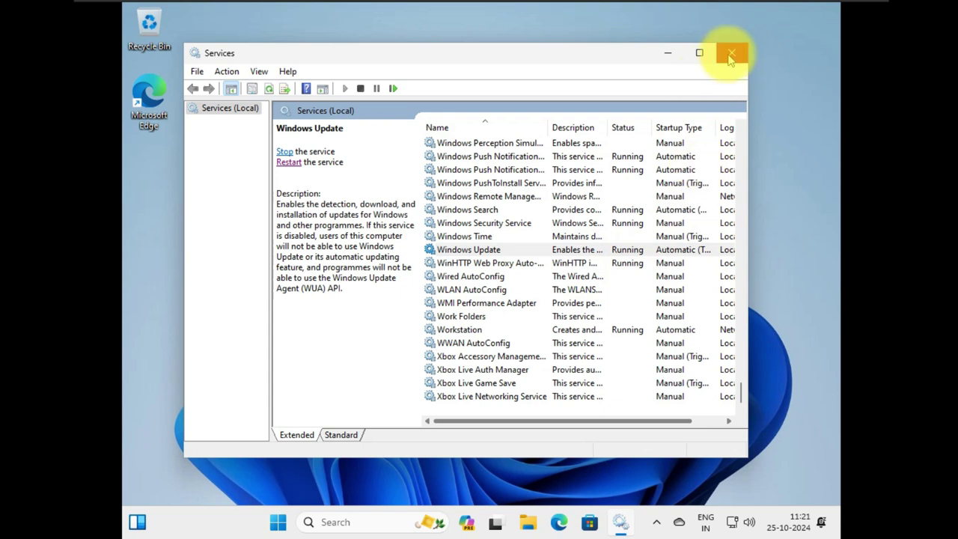
pyautogui.click(730, 56)
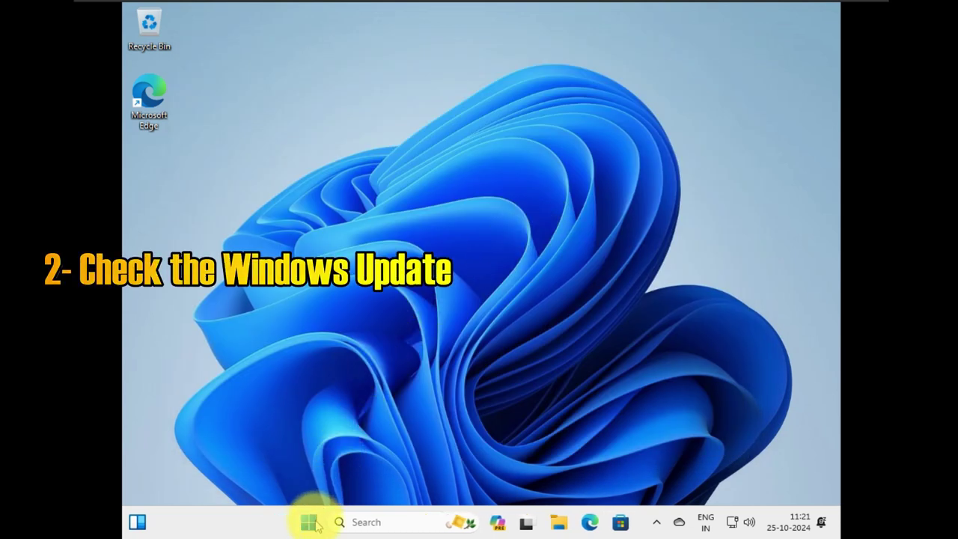
# In maximized Settings, check Windows Update until only the 2024-10 Cumulative Update (KB5044285) awaits restart.
pyautogui.click(315, 526)
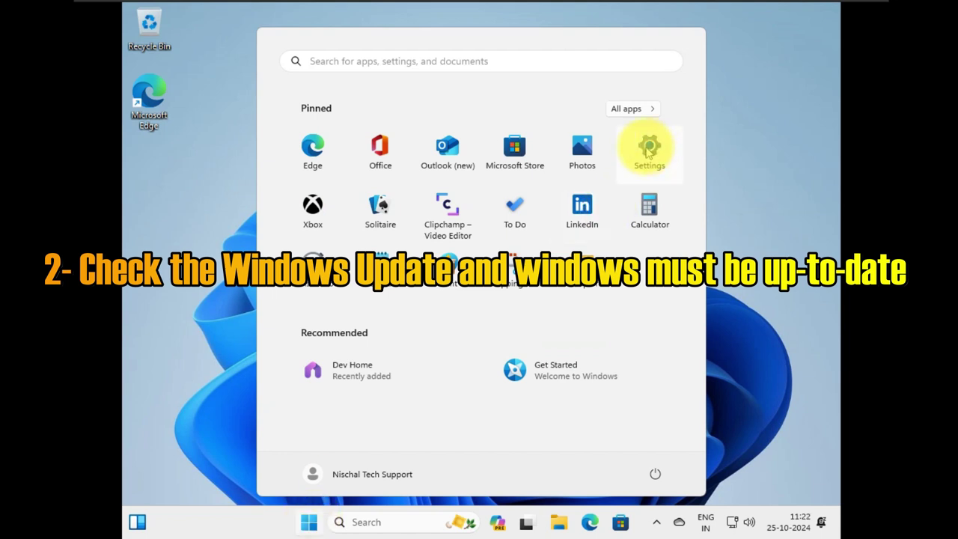
pyautogui.click(648, 152)
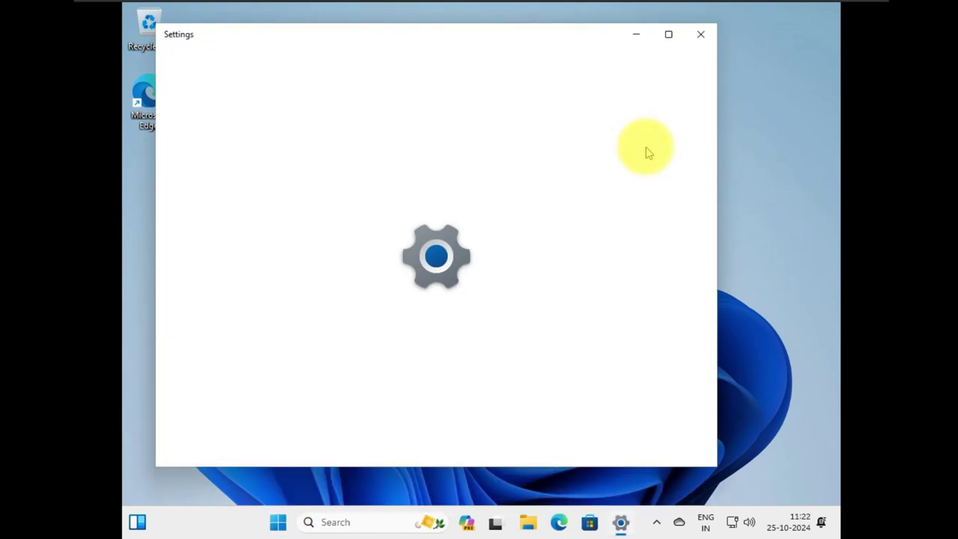
pyautogui.click(669, 35)
pyautogui.click(776, 119)
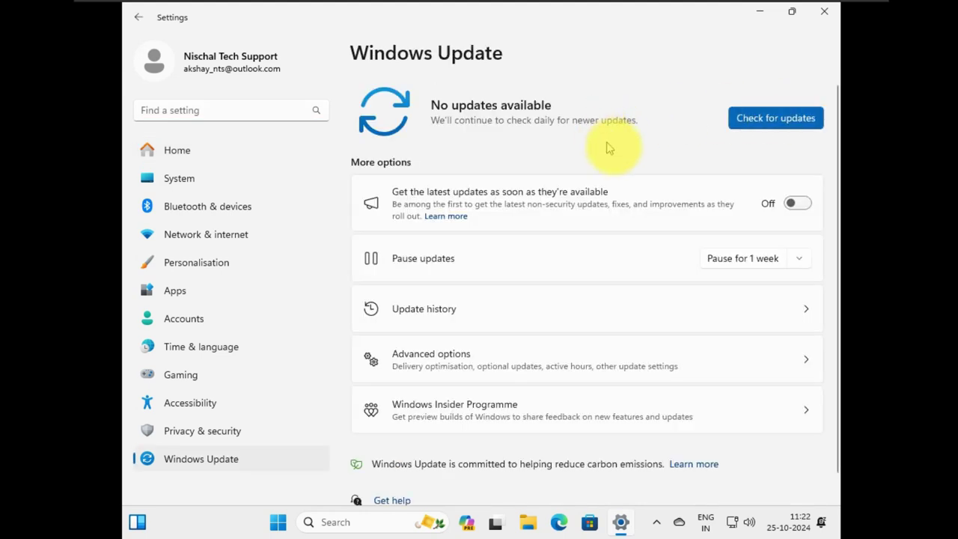
pyautogui.click(766, 120)
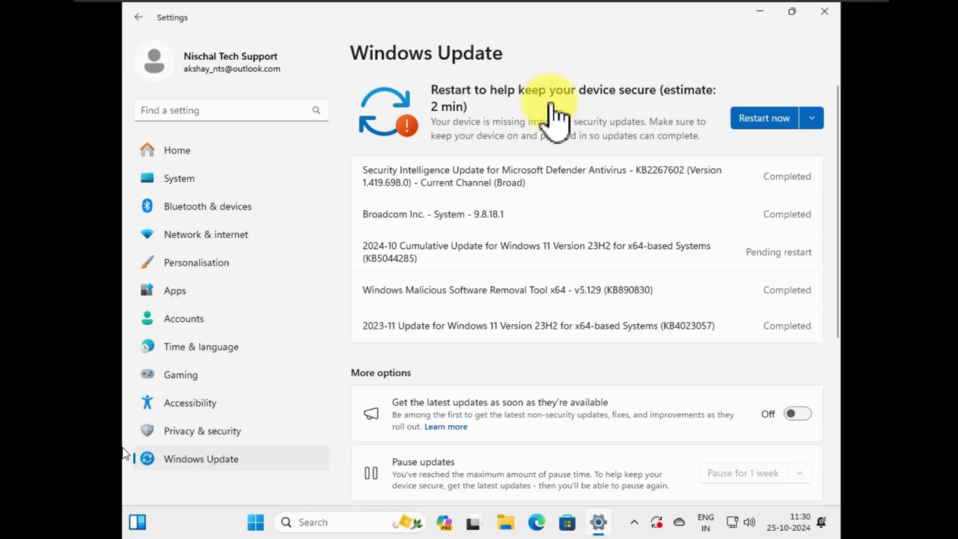
# Restart now to finish installing updates, then sign in with the account PIN.
pyautogui.click(761, 121)
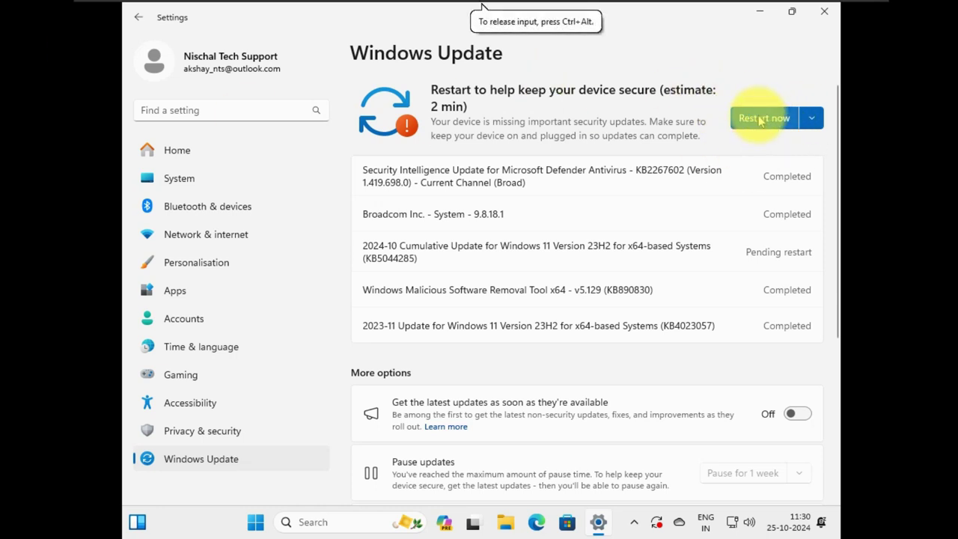
pyautogui.click(761, 120)
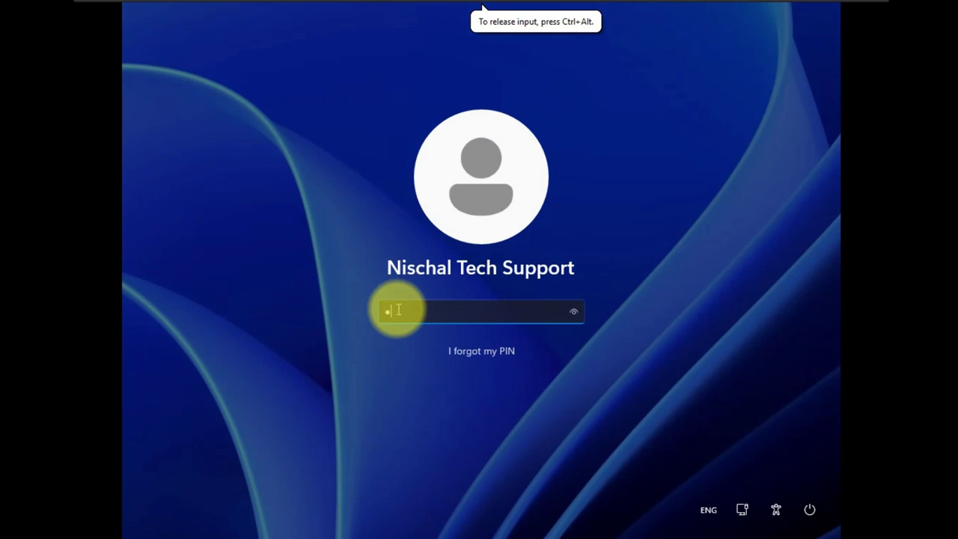
pyautogui.write('***')
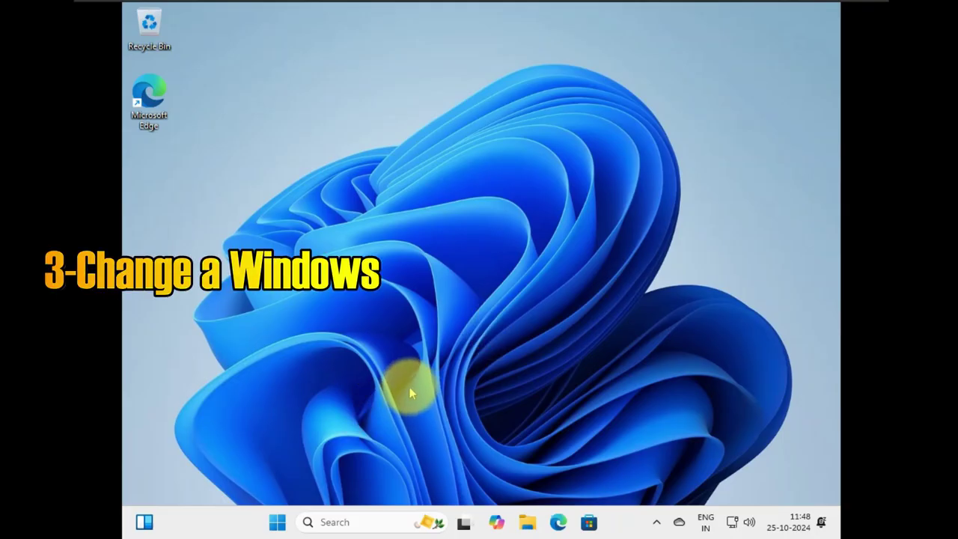
# Launch gpedit.msc from Run, maximize the Local Group Policy Editor, and widen its tree pane.
pyautogui.rightClick(274, 524)
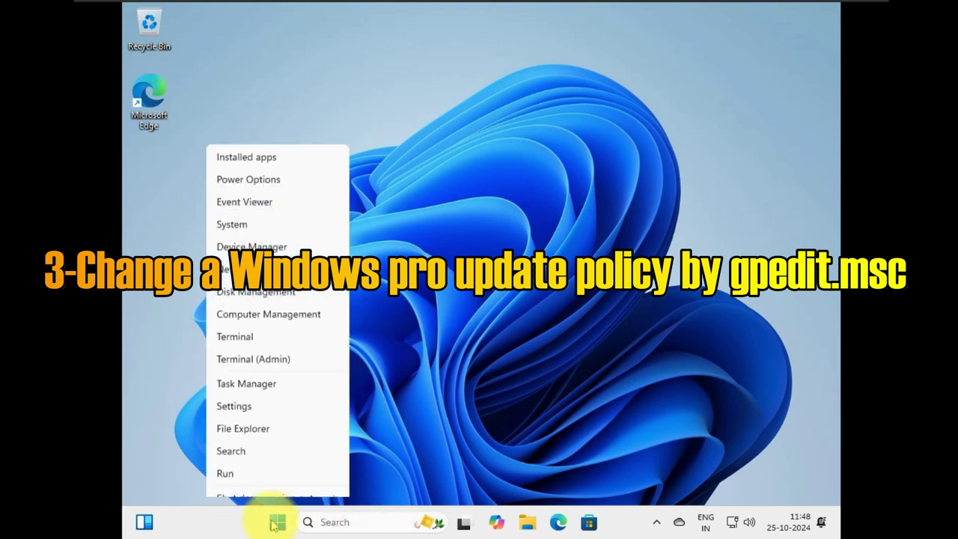
pyautogui.click(266, 435)
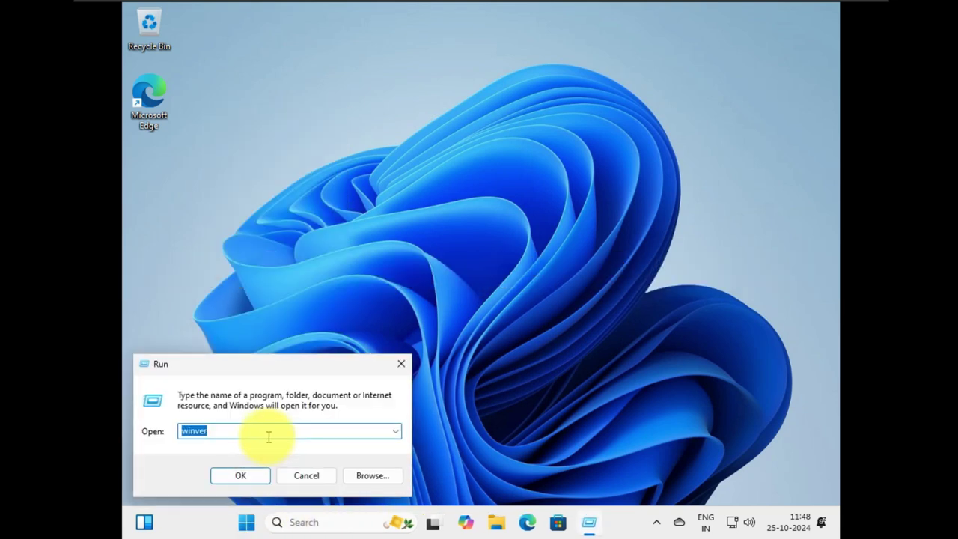
pyautogui.write('gped')
pyautogui.moveTo(268, 436); pyautogui.dragTo(161, 430)
pyautogui.click(235, 477)
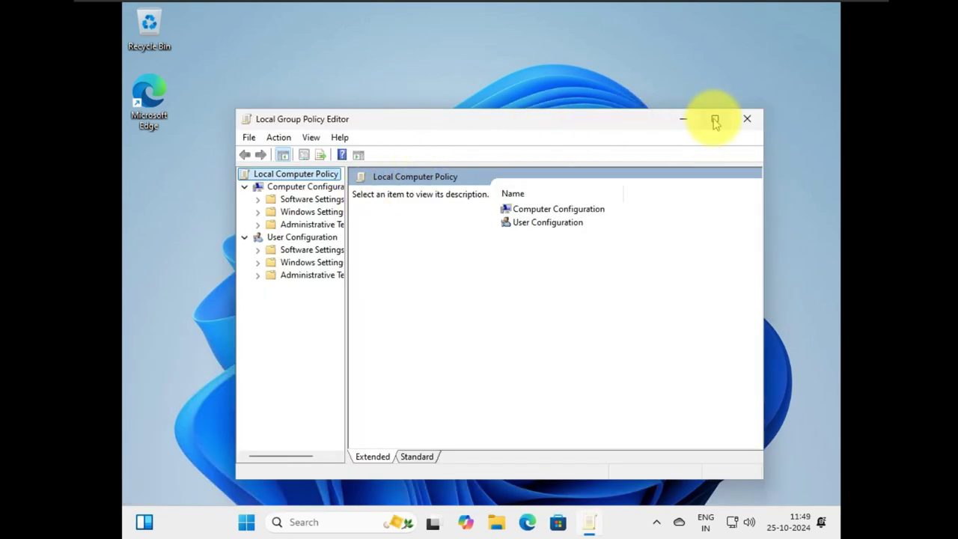
pyautogui.click(716, 120)
pyautogui.moveTo(232, 147); pyautogui.dragTo(390, 146)
# Navigate Administrative Templates > Windows Components > Windows Update > Manage updates offered, selecting 'Select the target Feature Update version'.
pyautogui.click(237, 112)
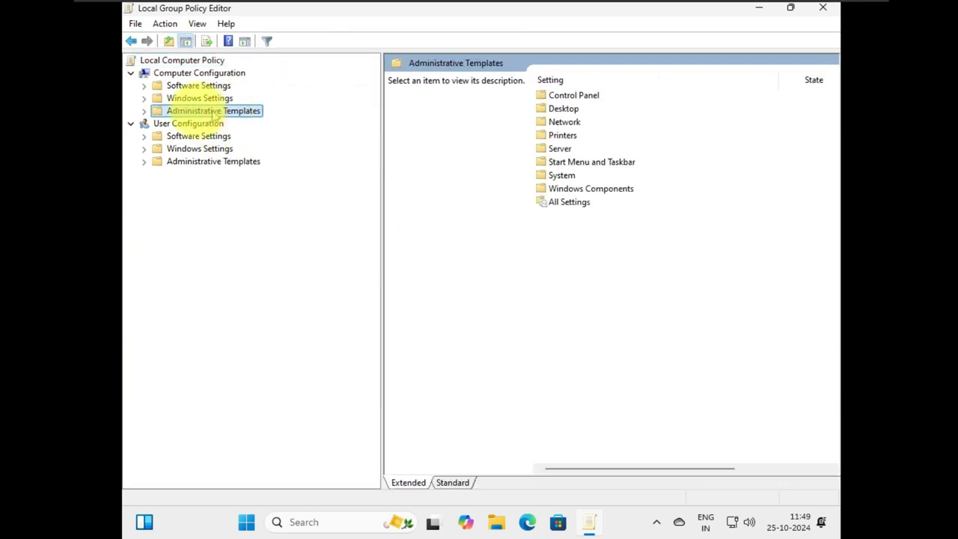
pyautogui.click(144, 111)
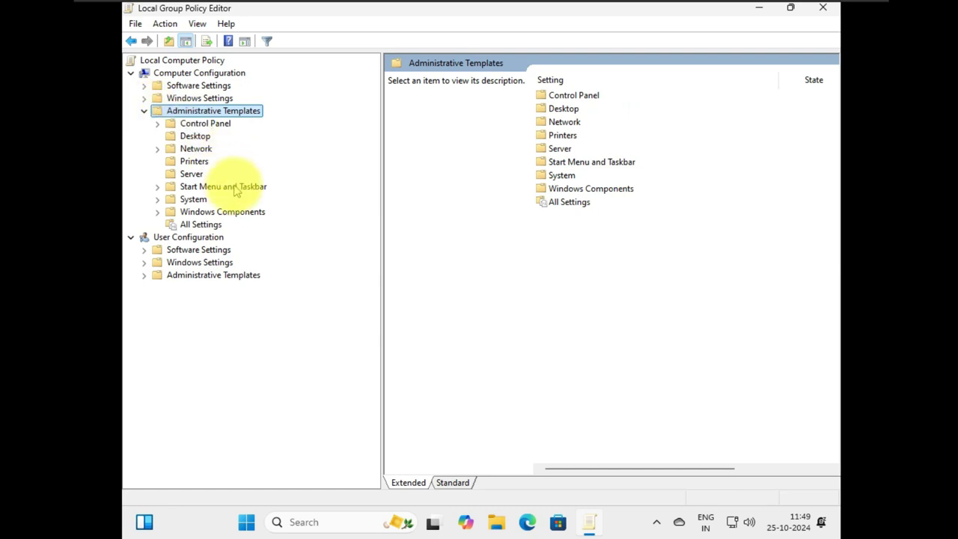
pyautogui.click(190, 212)
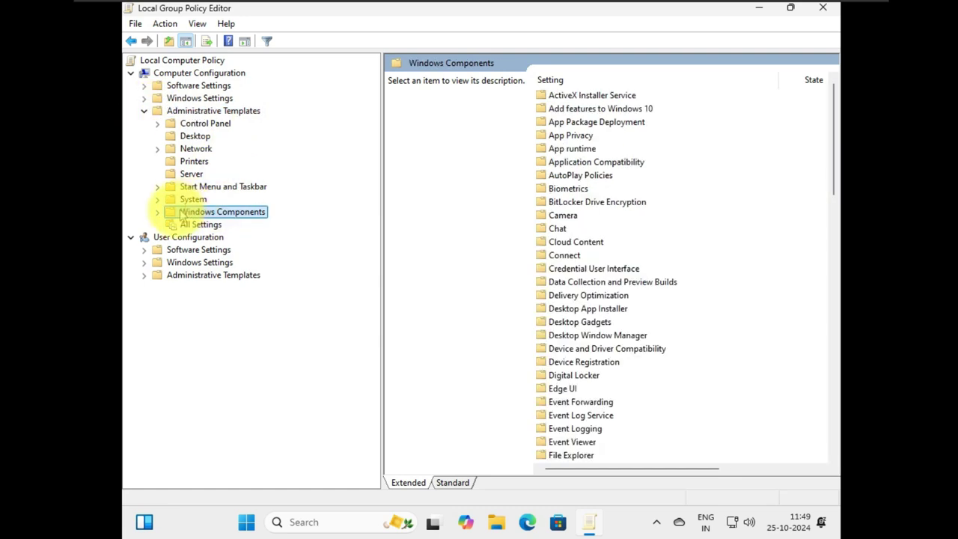
pyautogui.click(157, 213)
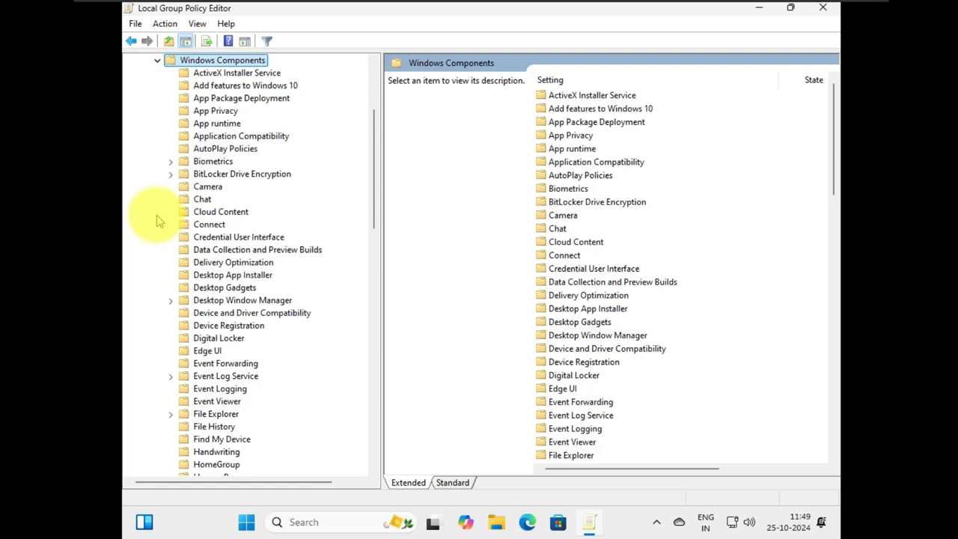
pyautogui.scroll(-20, 257, 221)
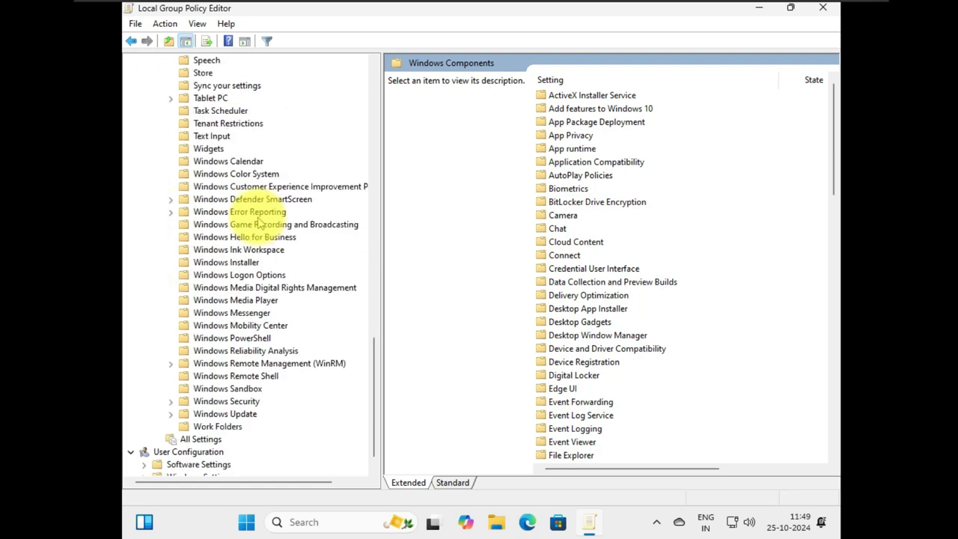
pyautogui.click(226, 414)
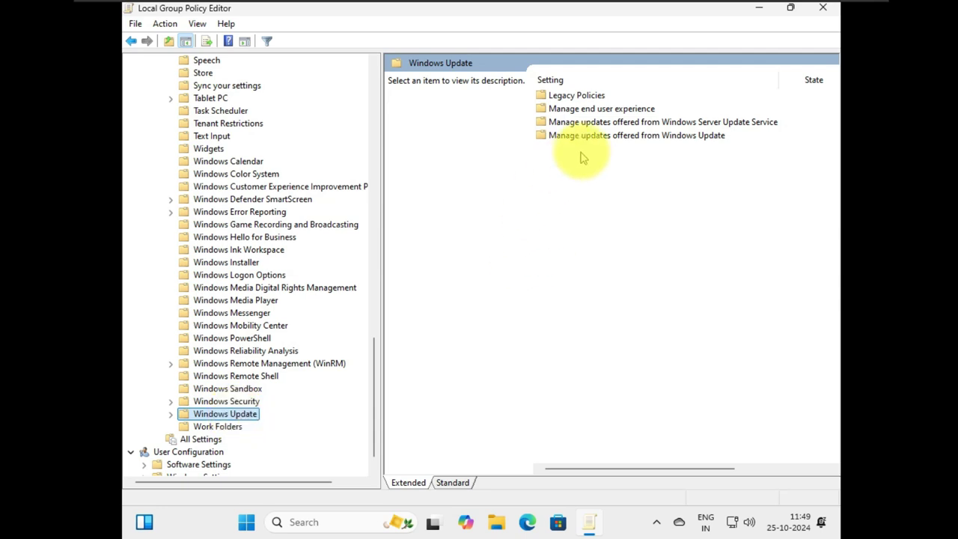
pyautogui.click(605, 139)
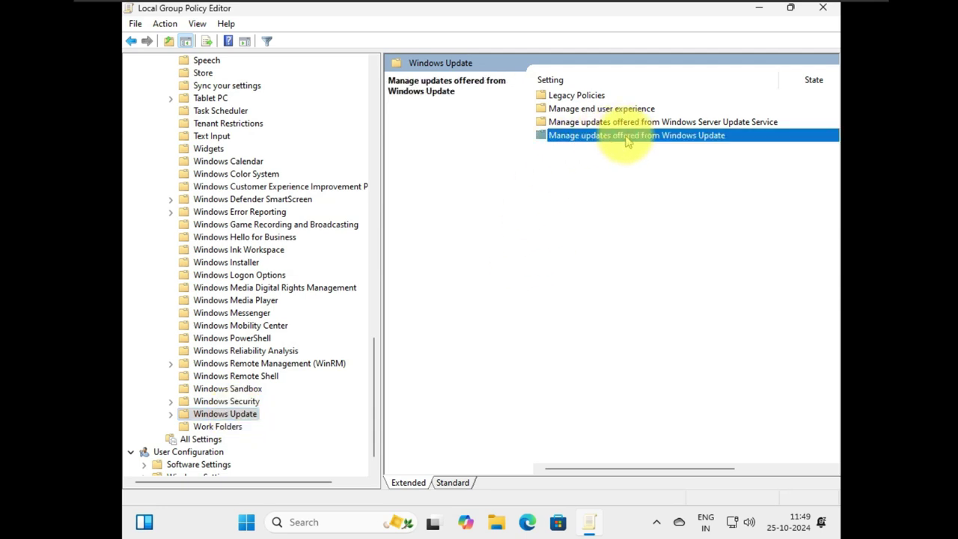
pyautogui.doubleClick(623, 138)
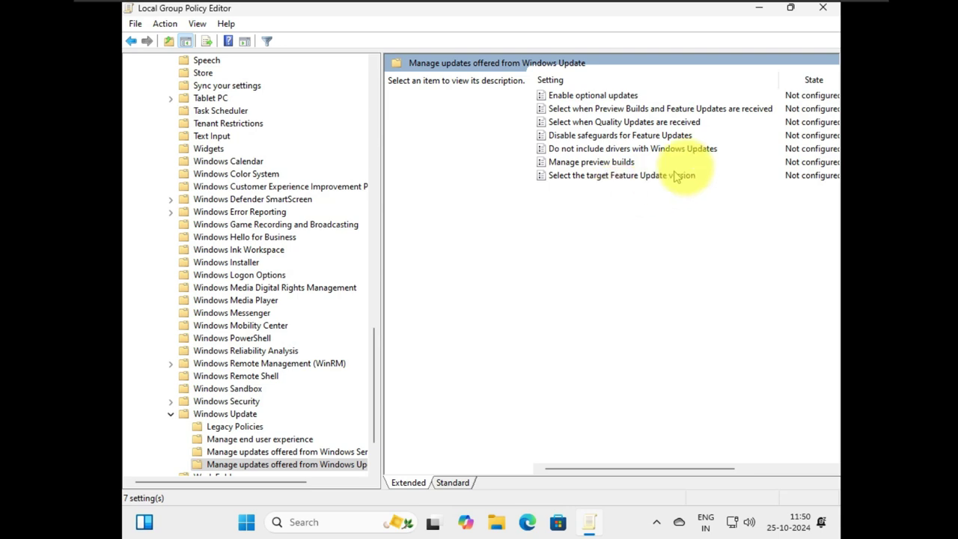
pyautogui.click(656, 177)
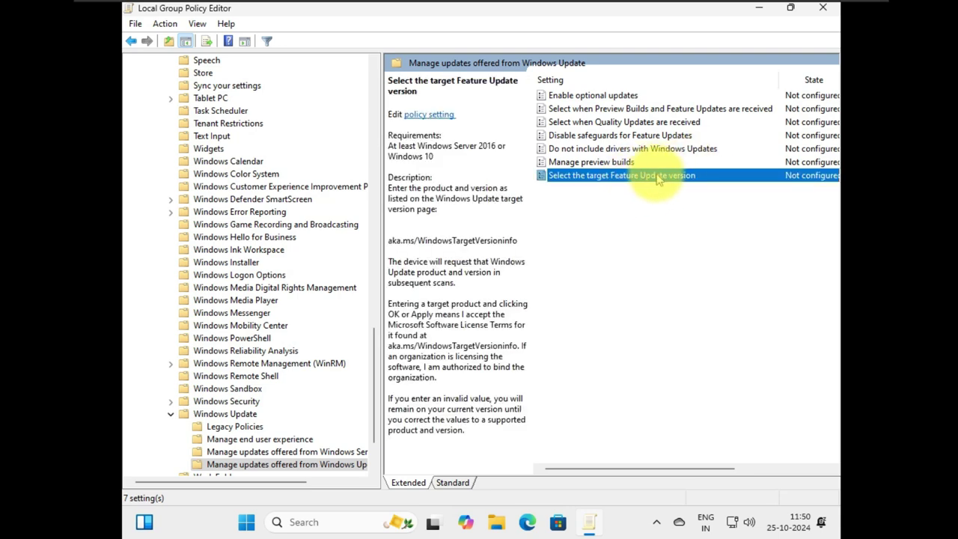
# Enable 'Select the target Feature Update version' with product Windows 11 and target version 24H2.
pyautogui.doubleClick(657, 176)
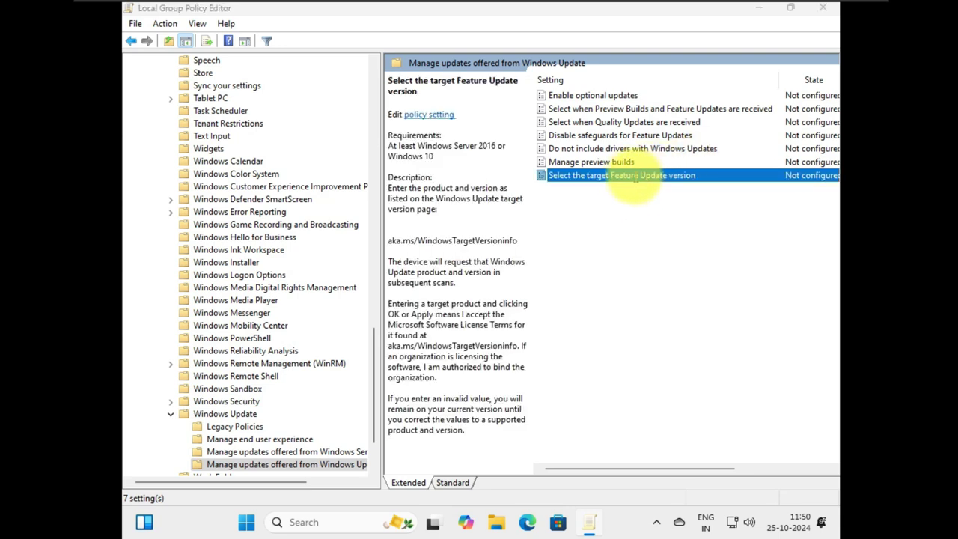
pyautogui.moveTo(480, 107); pyautogui.dragTo(487, 58)
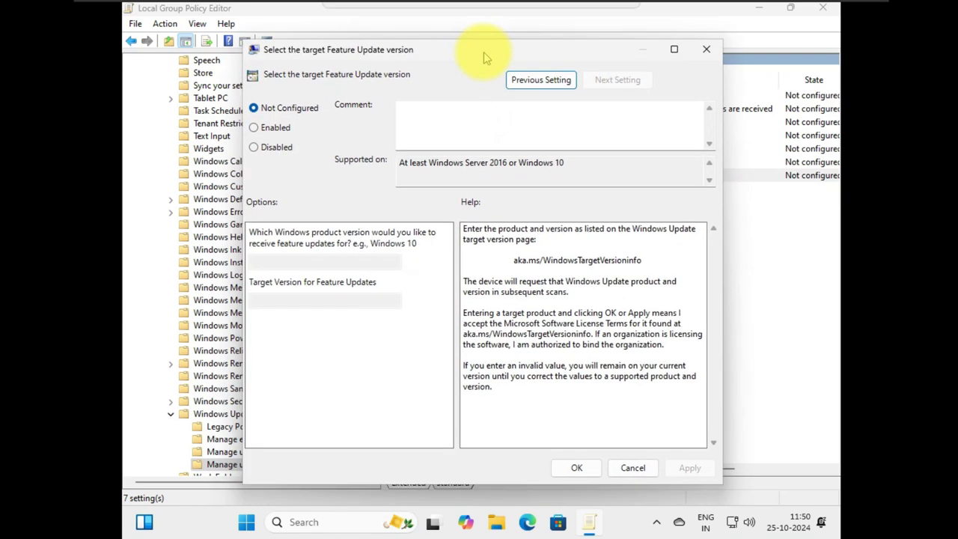
pyautogui.click(262, 129)
pyautogui.click(273, 262)
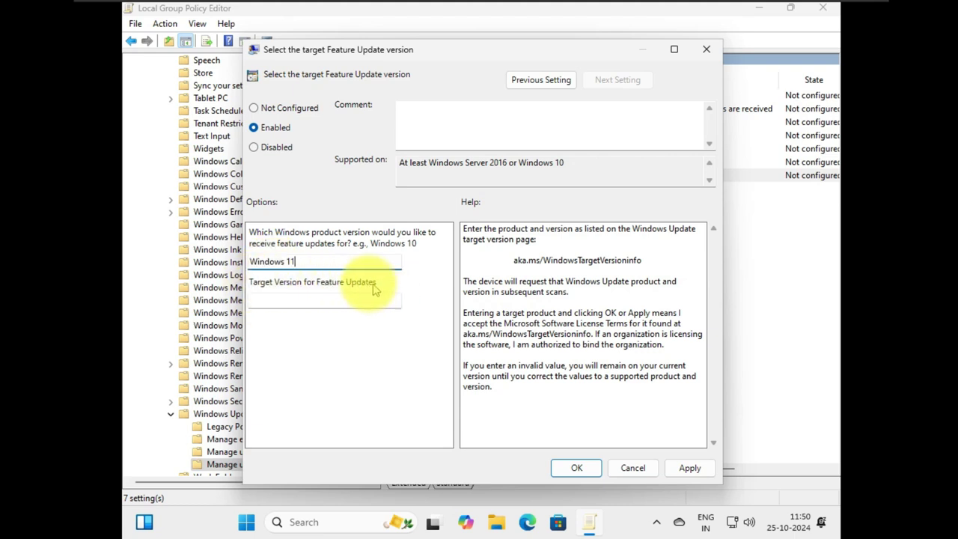
pyautogui.click(305, 299)
pyautogui.write('24H2')
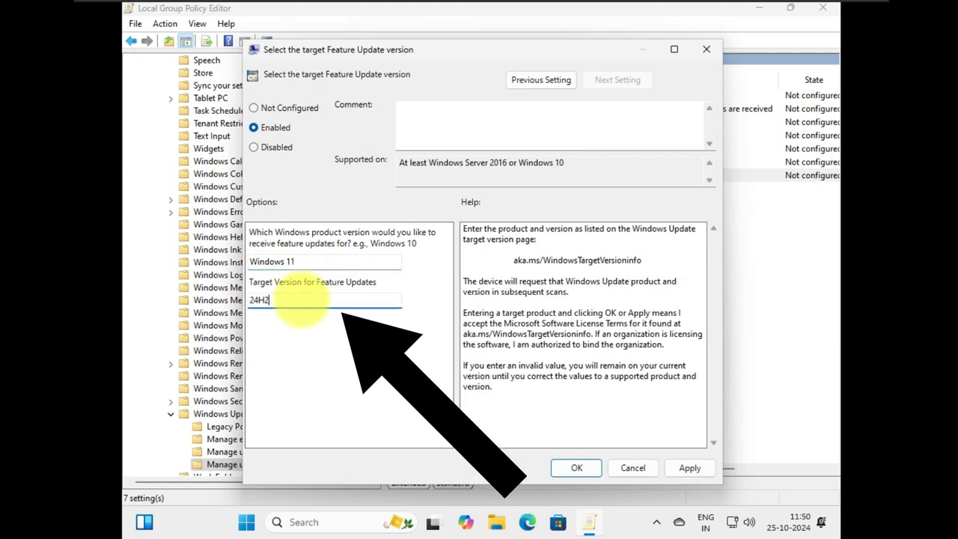
pyautogui.click(688, 468)
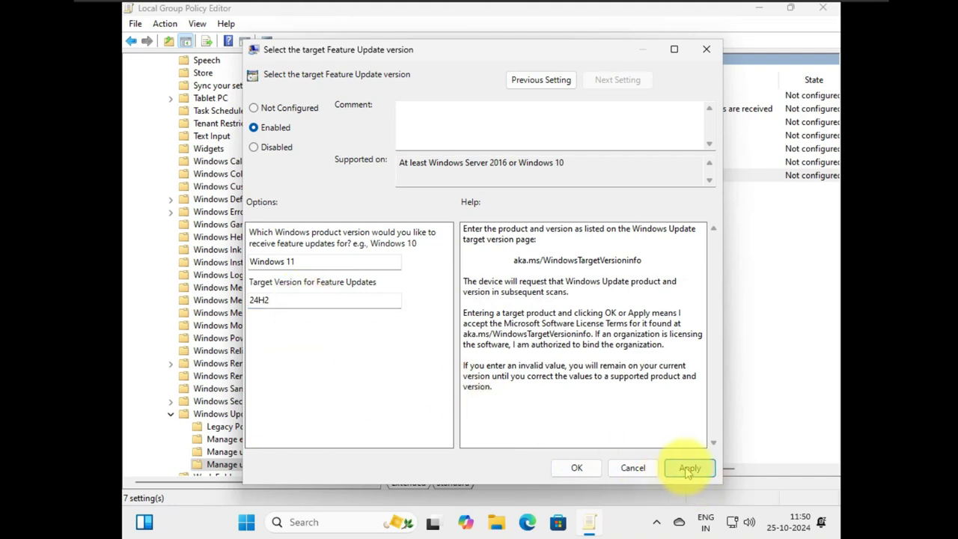
pyautogui.click(576, 468)
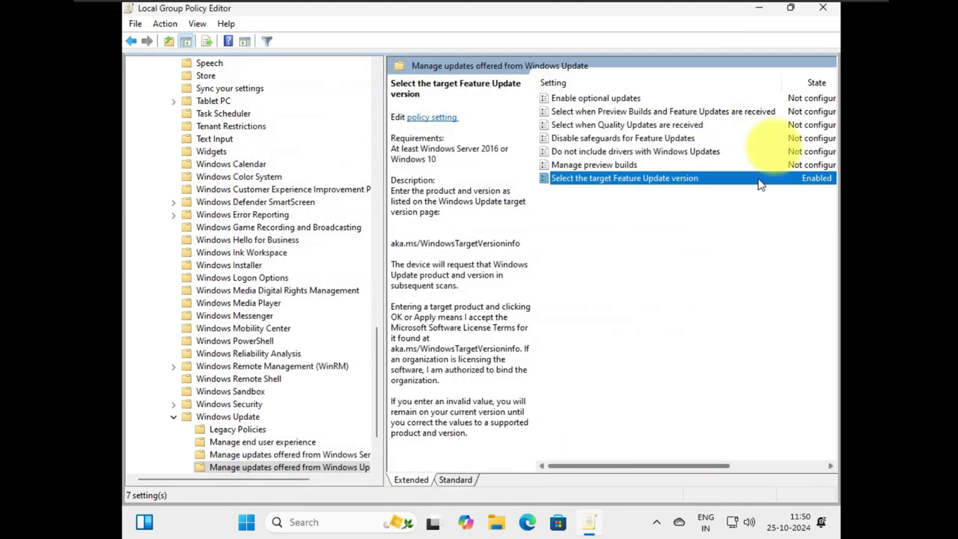
# Close the policy editor and restart the computer from the Start menu power options.
pyautogui.click(822, 11)
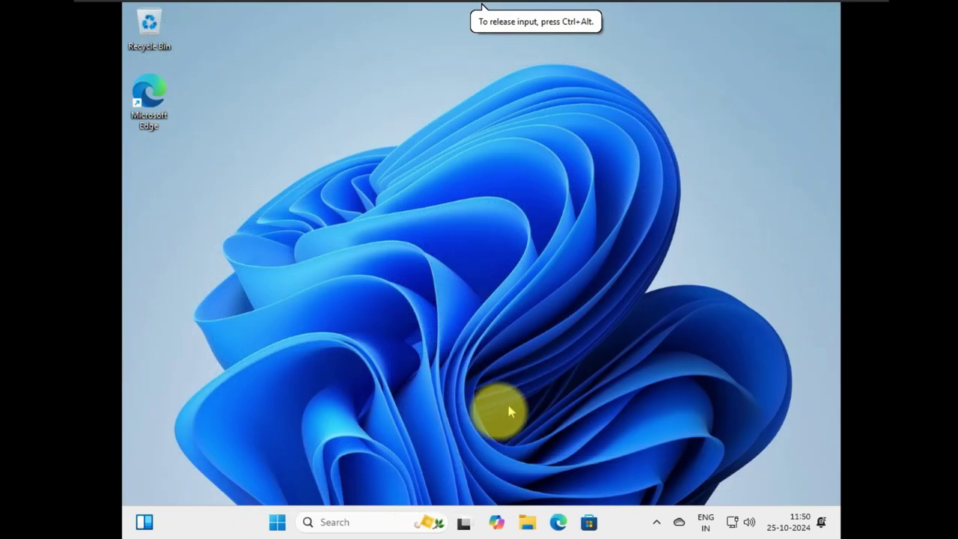
pyautogui.click(286, 520)
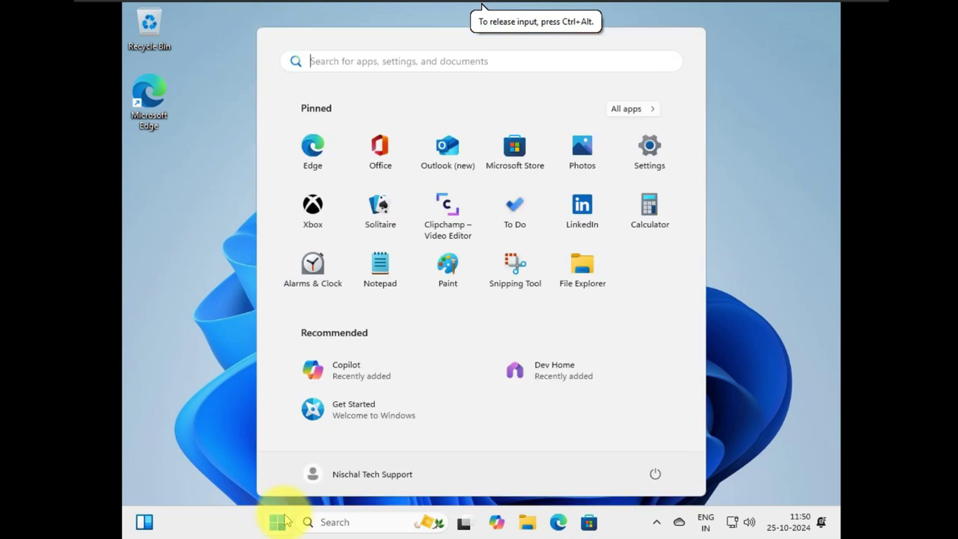
pyautogui.click(655, 475)
pyautogui.click(662, 446)
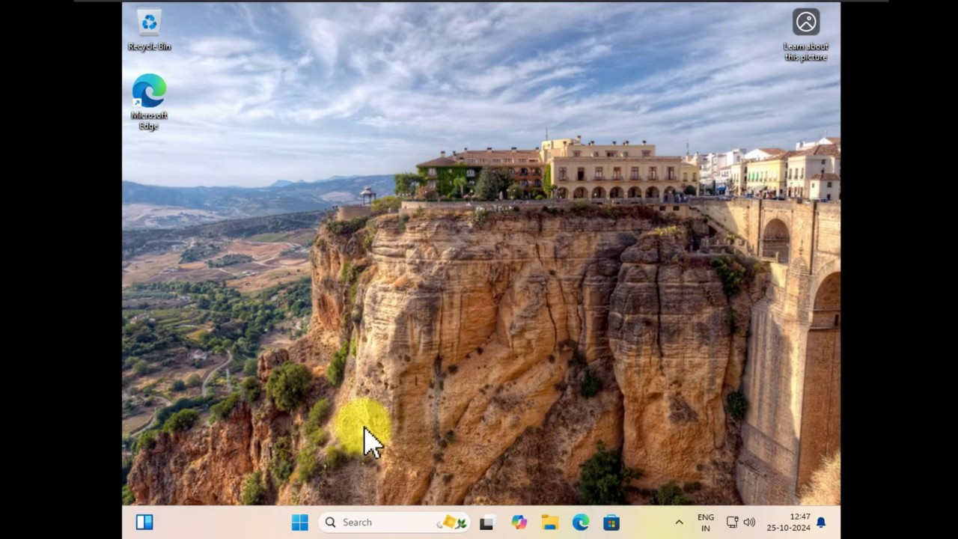
# Check for updates in Settings until Windows 11 version 24H2 is pending restart, then choose Restart now.
pyautogui.click(298, 522)
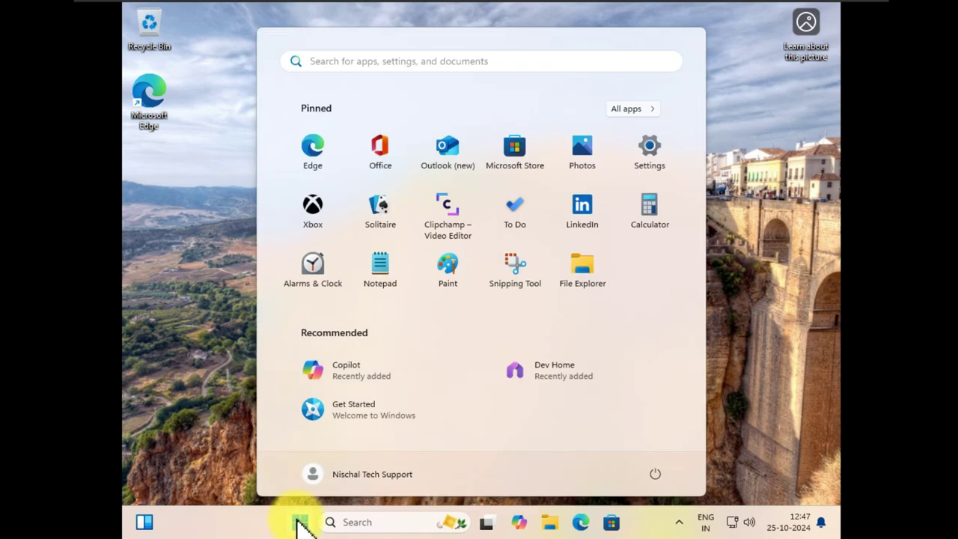
pyautogui.click(650, 153)
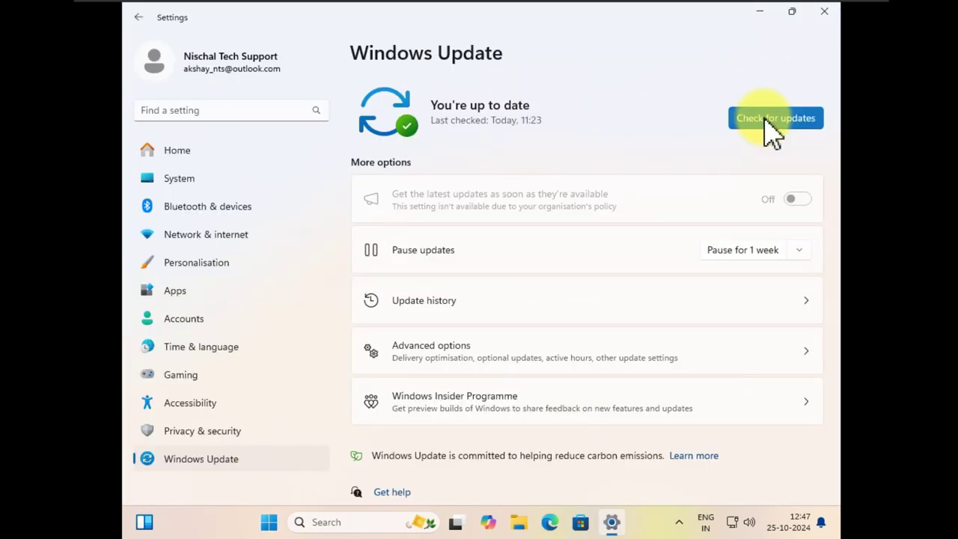
pyautogui.click(771, 120)
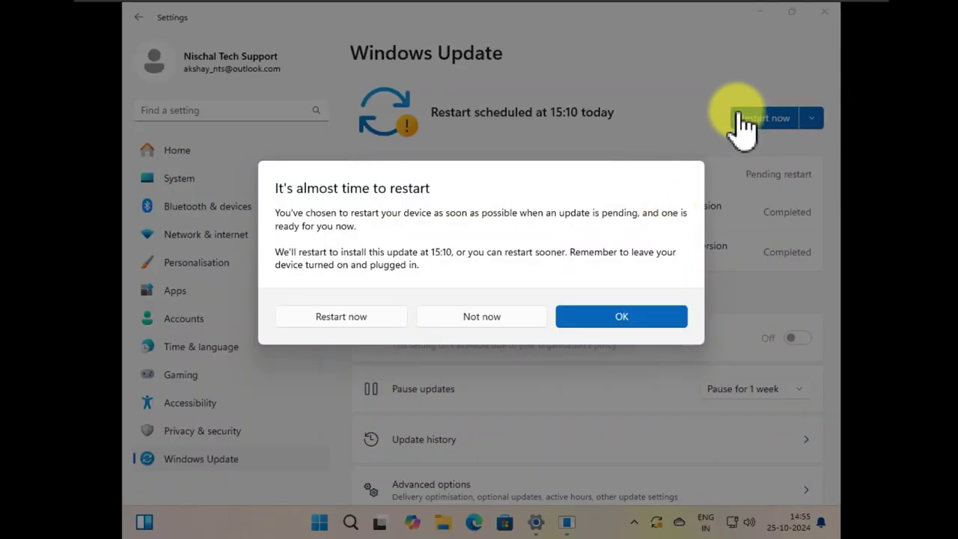
pyautogui.click(357, 319)
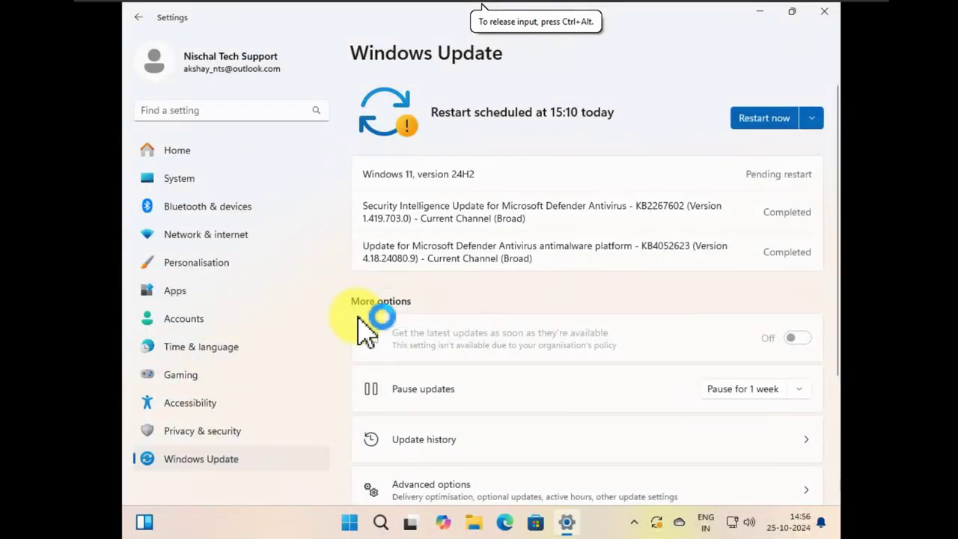
# Confirm the restart for the 24H2 update and sign back in with the account PIN.
pyautogui.click(752, 125)
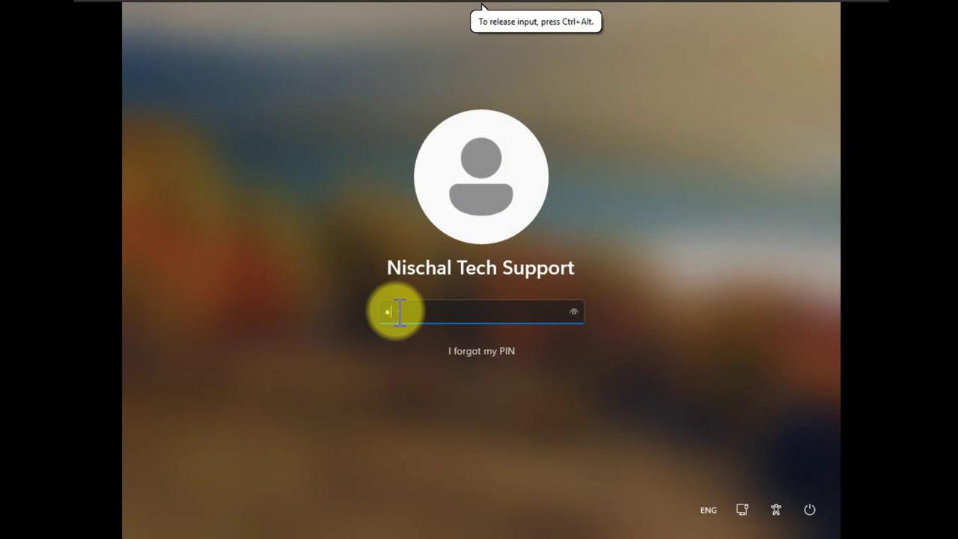
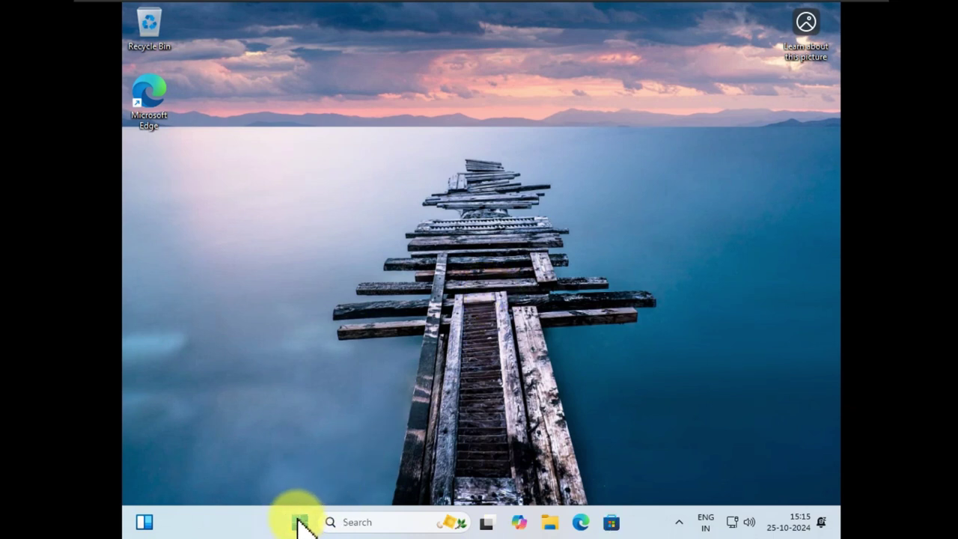
# Run winver to show About Windows confirming Version 24H2 (OS Build 26100.2033), centred on screen.
pyautogui.rightClick(298, 523)
pyautogui.click(258, 440)
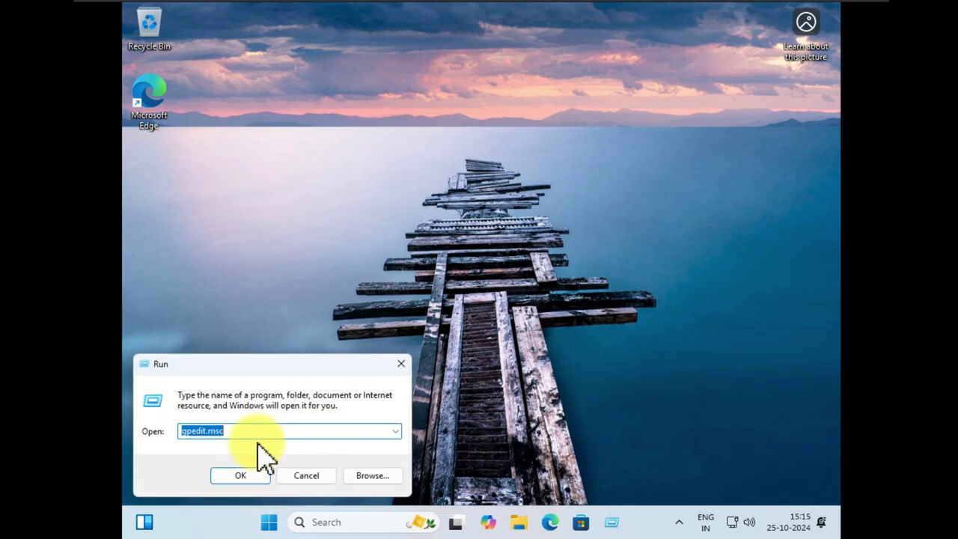
pyautogui.write('winver')
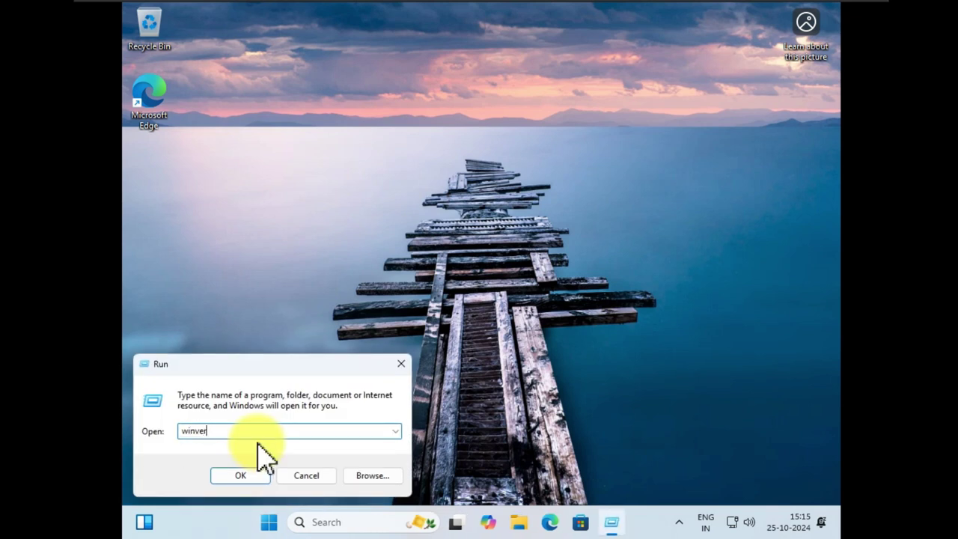
pyautogui.press('Return')
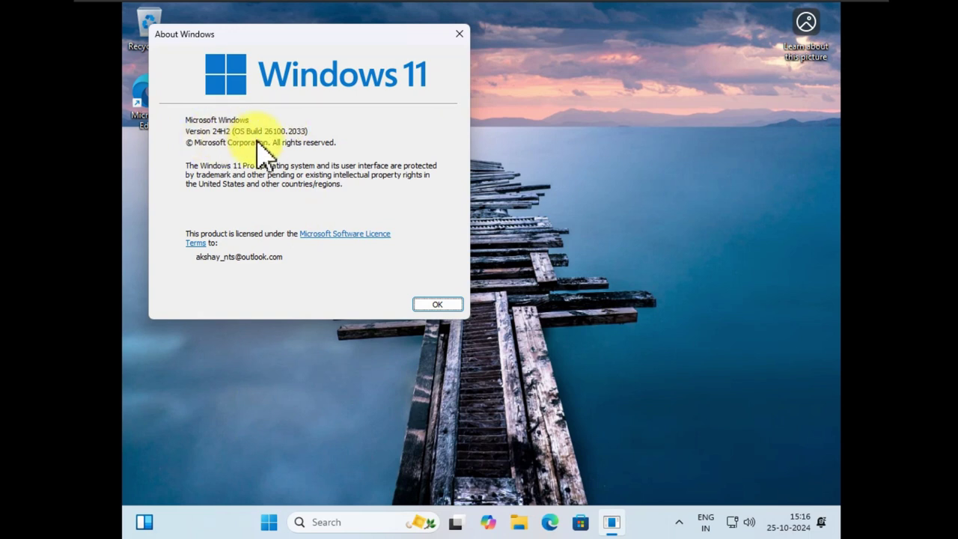
pyautogui.moveTo(333, 45); pyautogui.dragTo(468, 94)
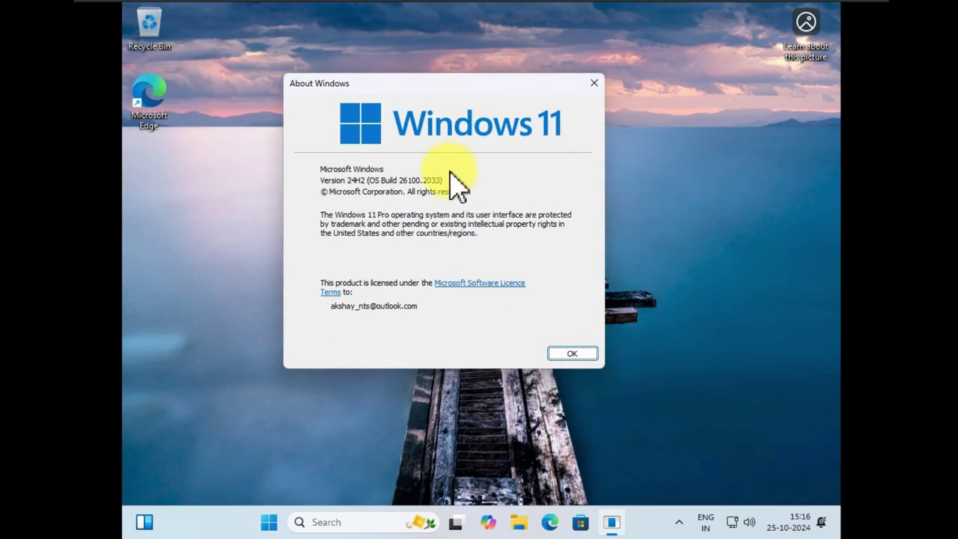